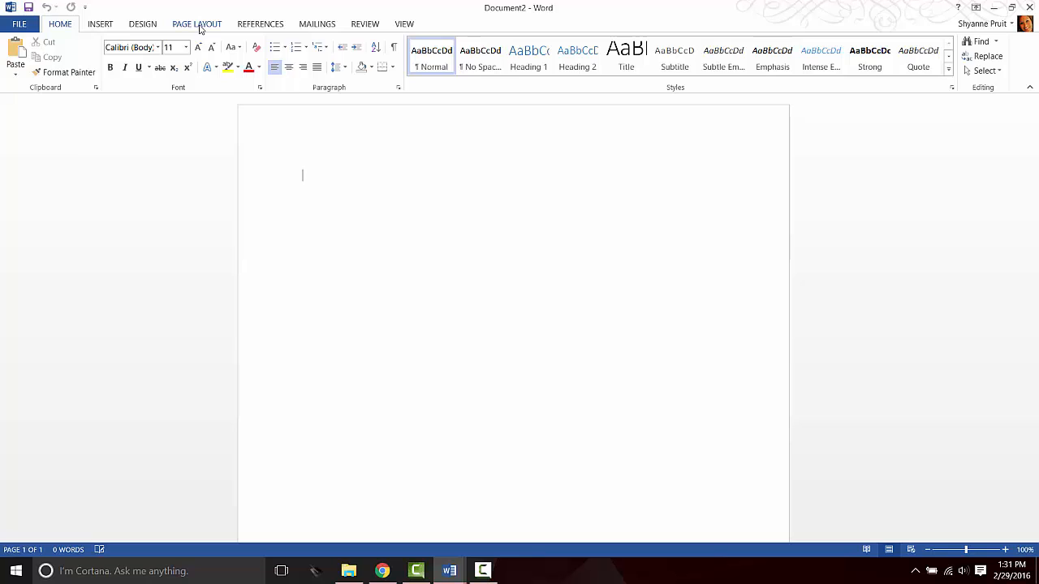
Set the page to landscape orientation with Narrow 0.5-inch margins.
{"action": "left_click", "coordinate": [198, 24]}
{"action": "left_click", "coordinate": [61, 73]}
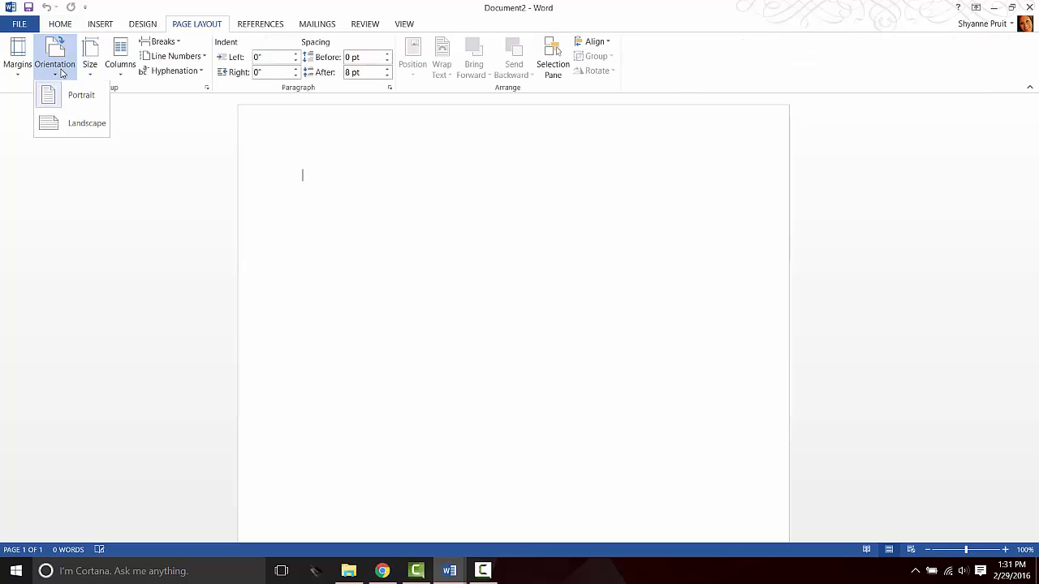
{"action": "left_click", "coordinate": [78, 130]}
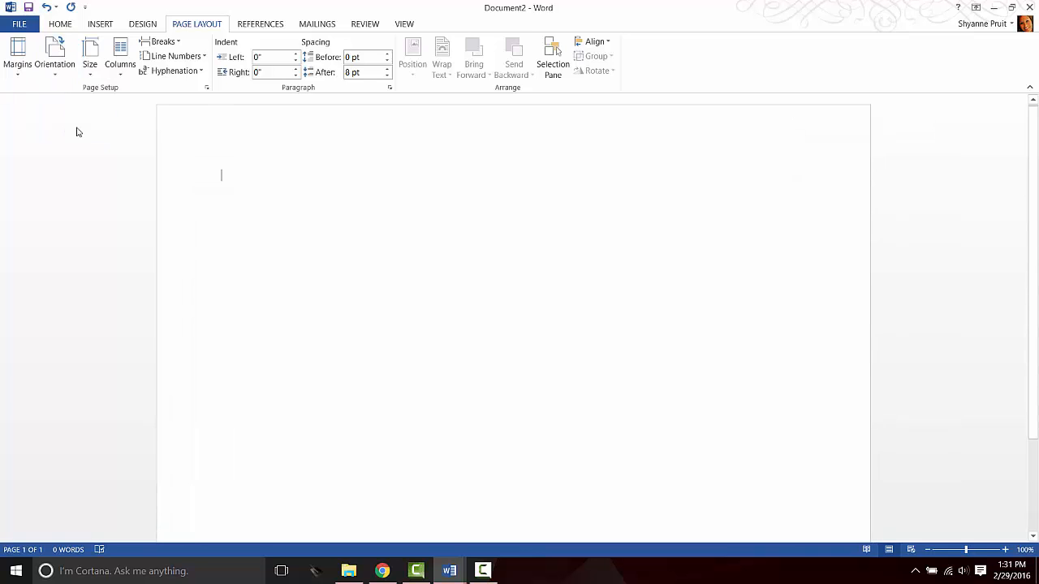
{"action": "left_click", "coordinate": [19, 64]}
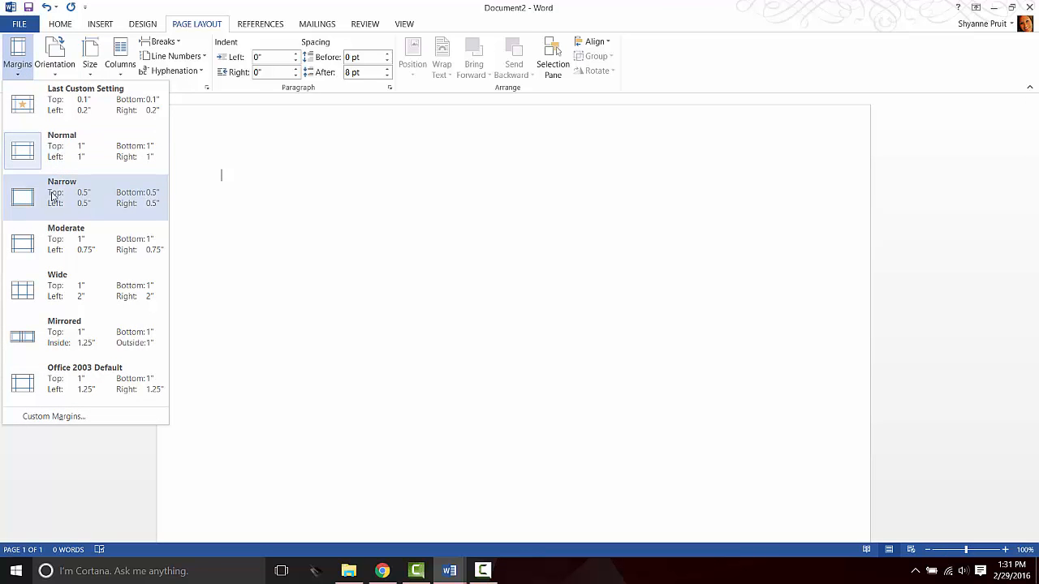
{"action": "left_click", "coordinate": [52, 195]}
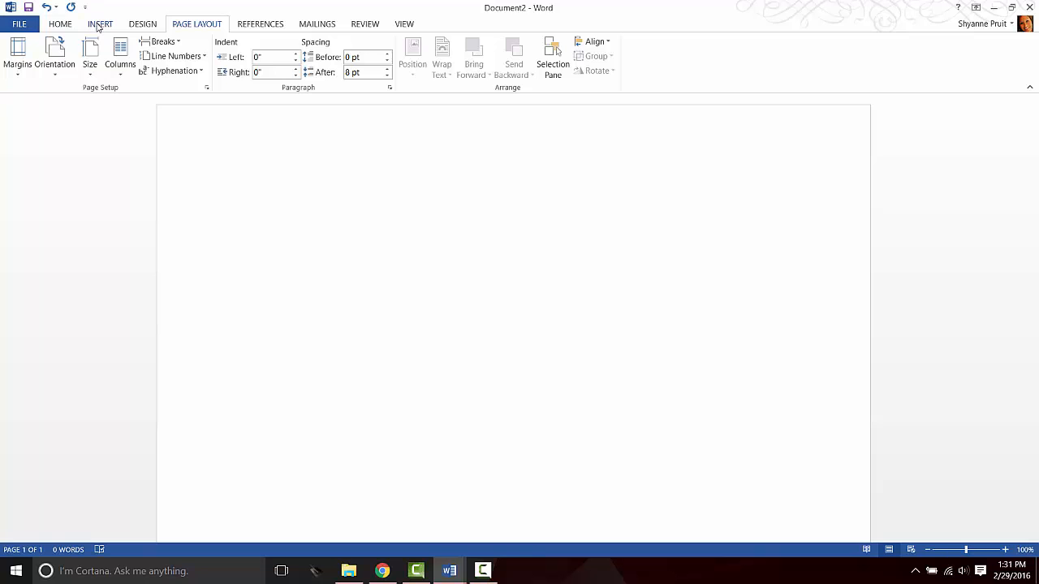
Insert the NamePlates_Set1 picture from OneDrive > Graphics > Dr Seuss > Name Plates.
{"action": "left_click", "coordinate": [100, 23]}
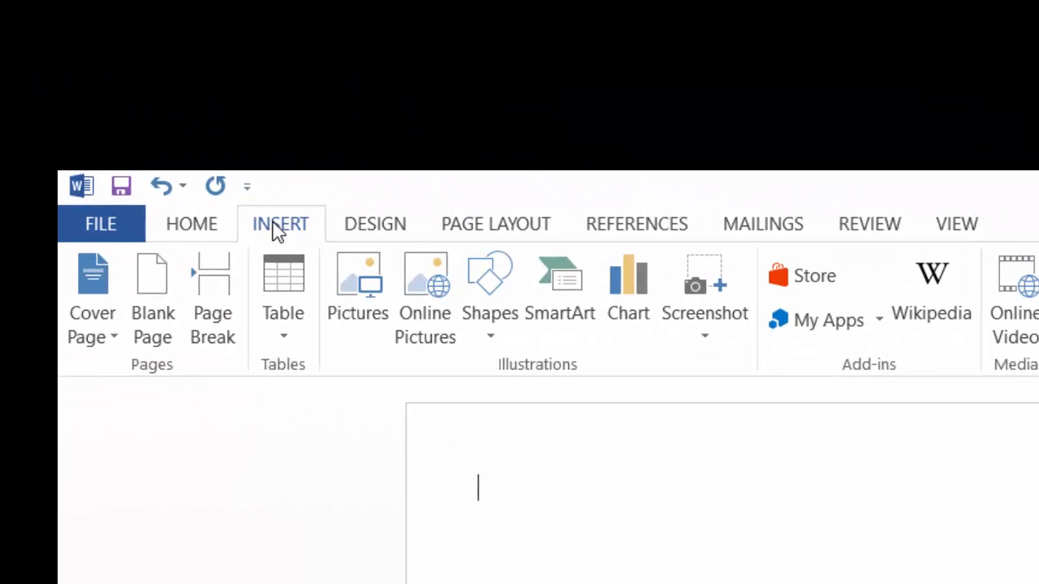
{"action": "left_click", "coordinate": [376, 303]}
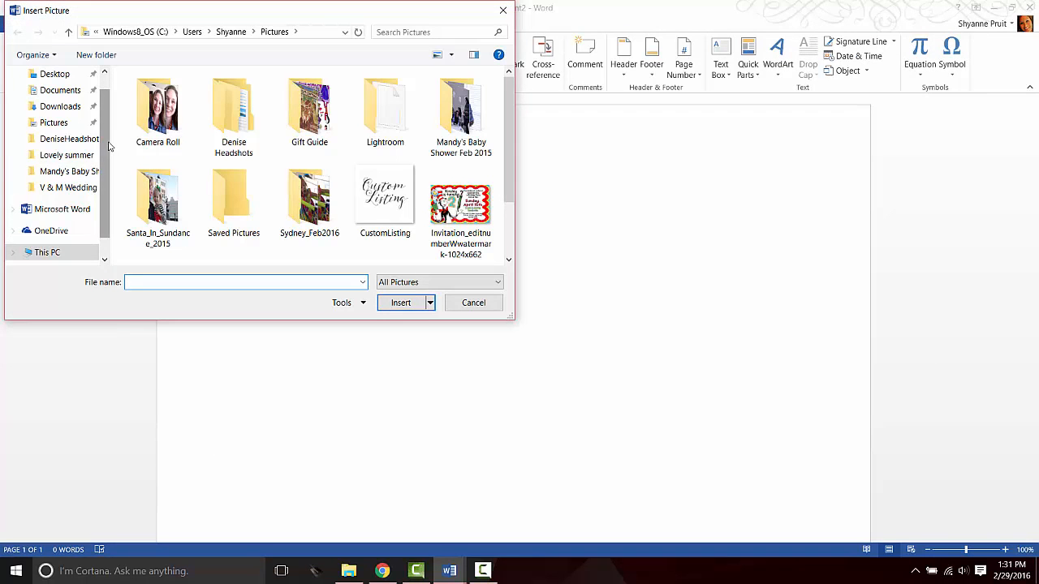
{"action": "scroll", "coordinate": [61, 205], "scroll_direction": "down", "scroll_amount": 1}
{"action": "left_click", "coordinate": [61, 199]}
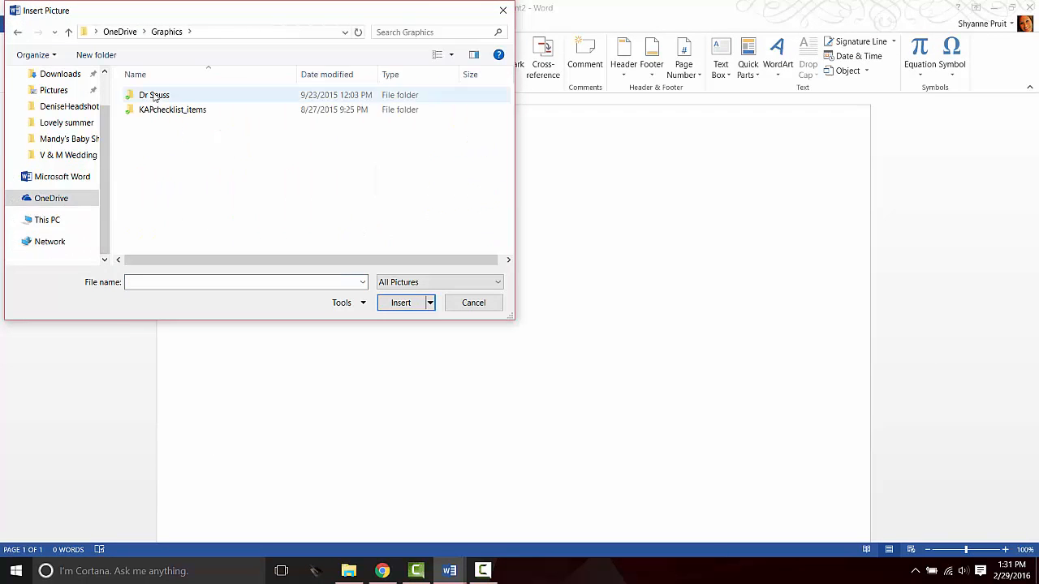
{"action": "double_click", "coordinate": [142, 94]}
{"action": "double_click", "coordinate": [168, 129]}
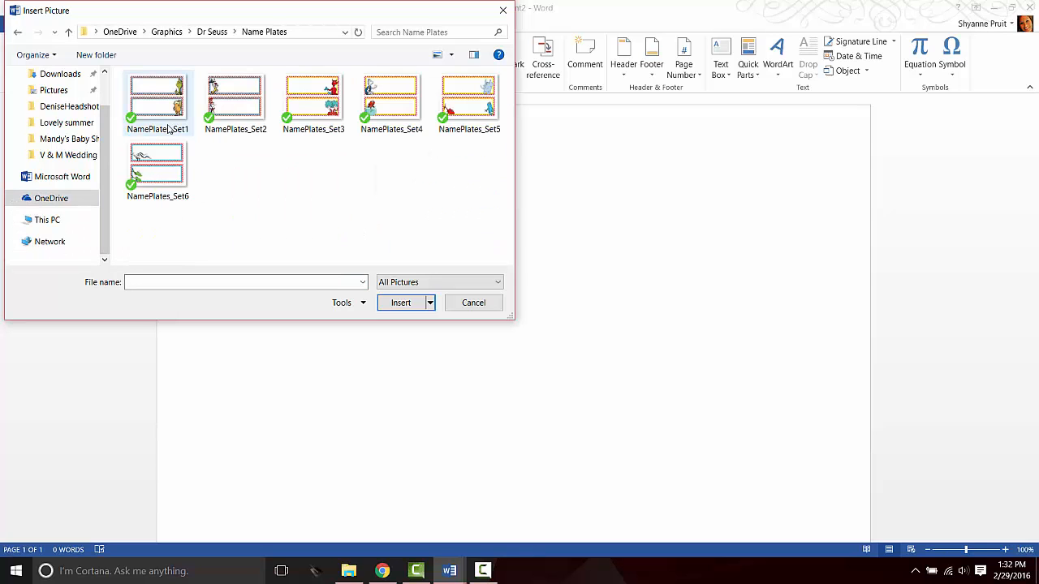
{"action": "left_click", "coordinate": [179, 116]}
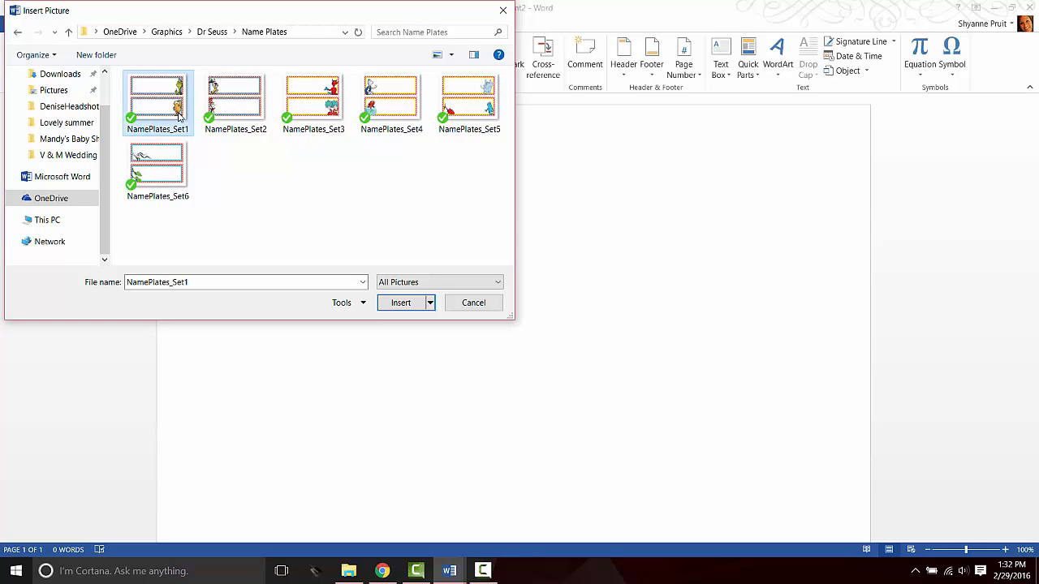
{"action": "left_click", "coordinate": [399, 303]}
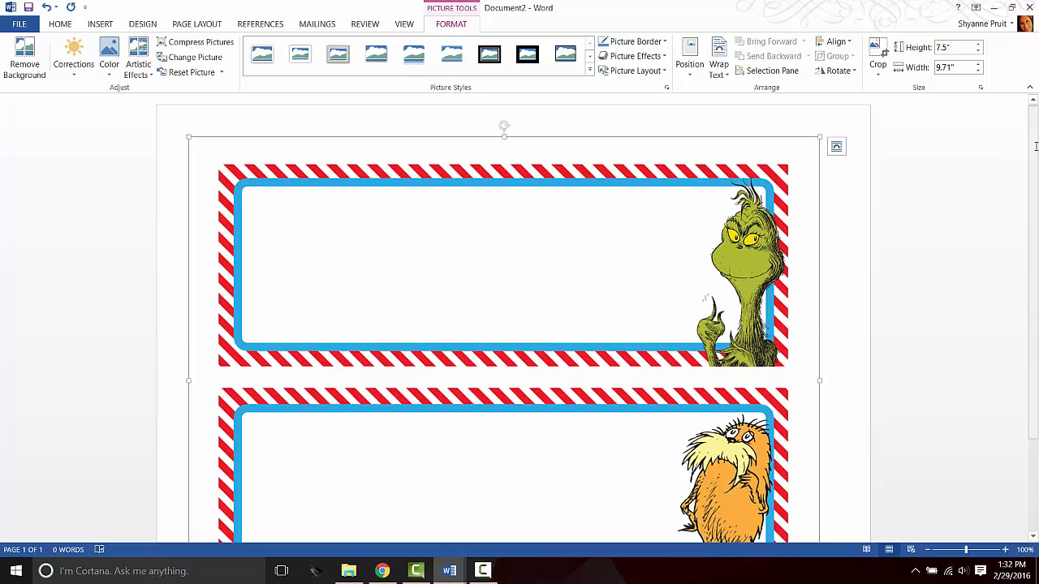
Scroll down and back up to check the Grinch and Lorax labels on the placed picture.
{"action": "left_click_drag", "start_coordinate": [1034, 150], "coordinate": [1034, 262]}
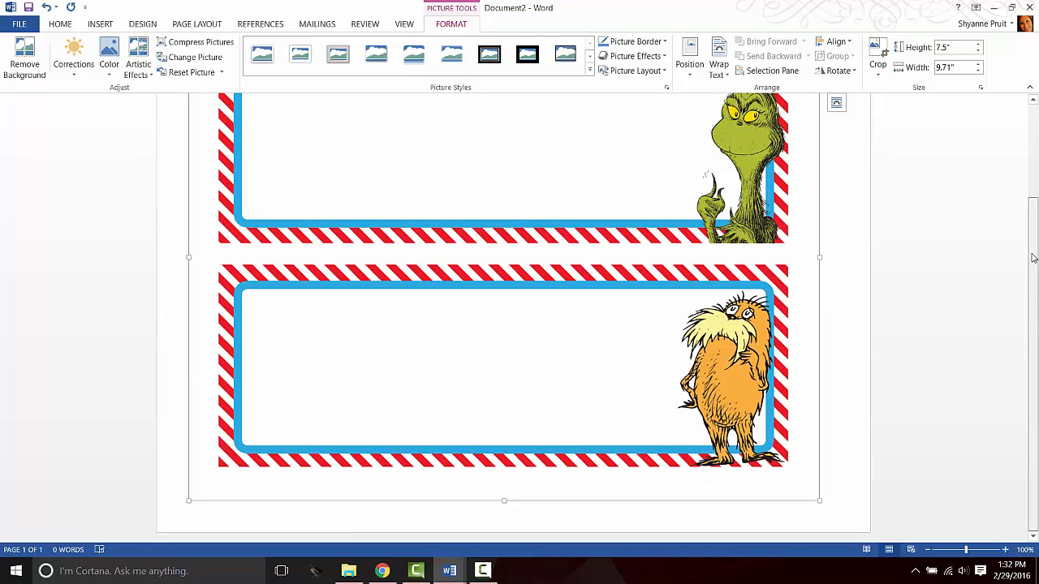
{"action": "left_click_drag", "start_coordinate": [1034, 258], "coordinate": [1033, 163]}
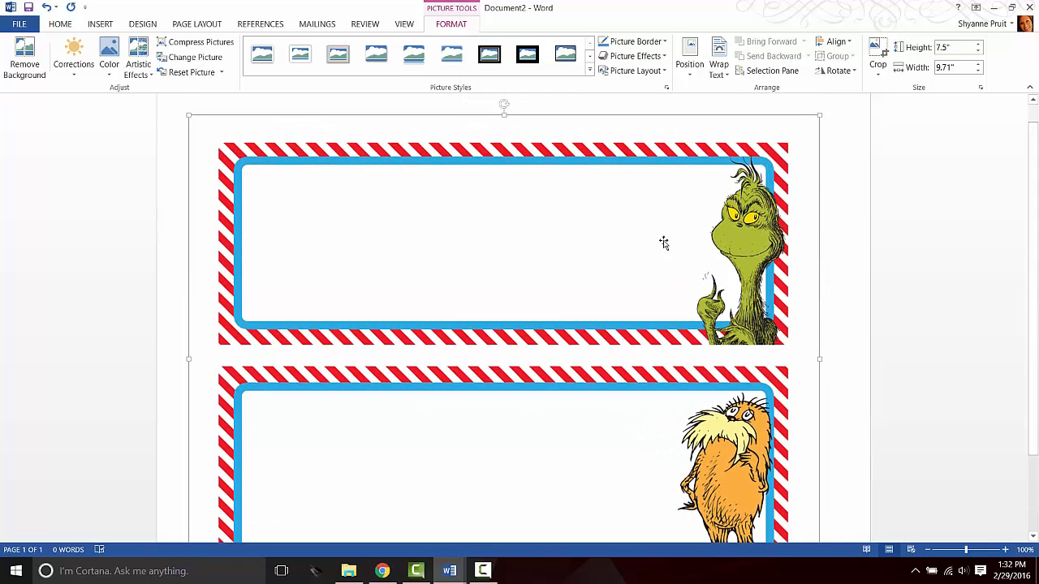
Crop the blank margins from the picture's top, right, left and bottom, leaving 6.67" by 8.88".
{"action": "left_click", "coordinate": [878, 69]}
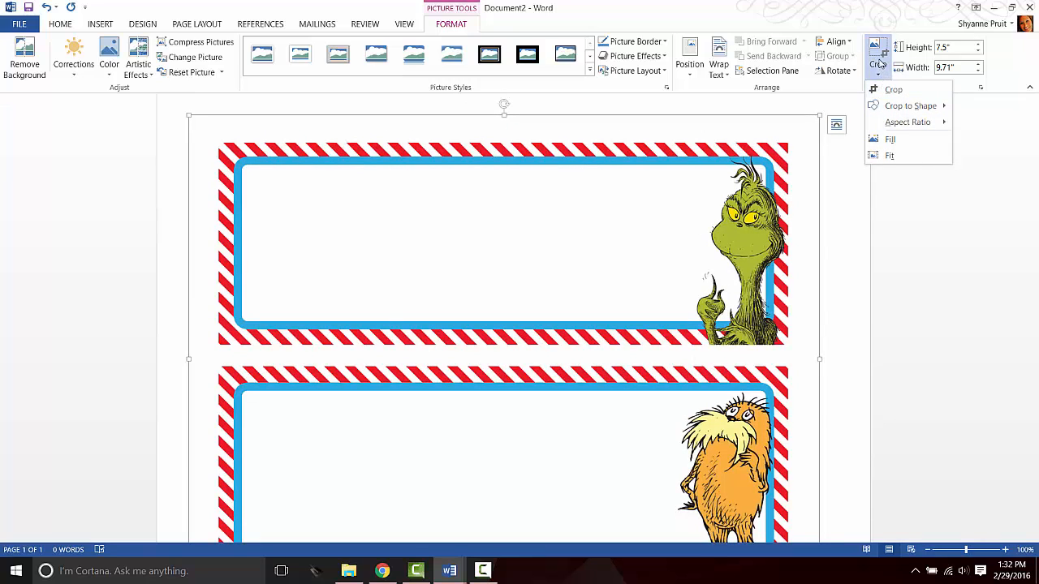
{"action": "left_click", "coordinate": [893, 91]}
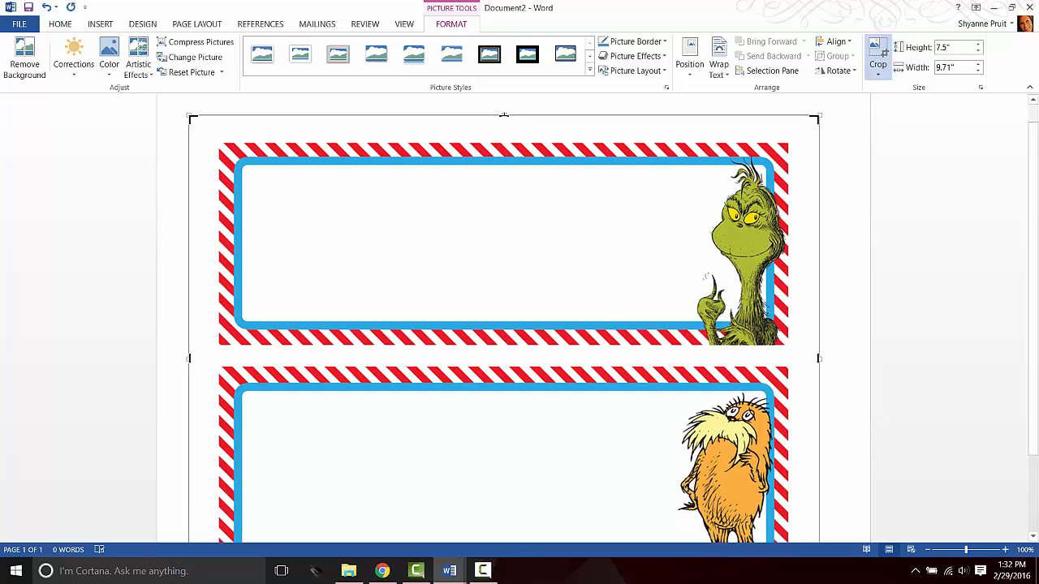
{"action": "left_click_drag", "start_coordinate": [504, 116], "coordinate": [504, 140]}
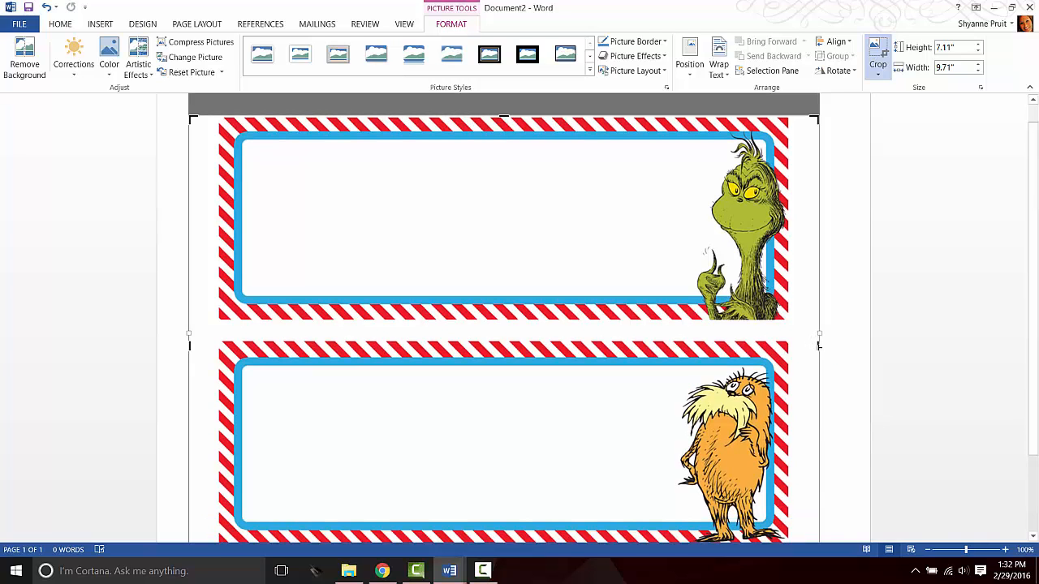
{"action": "left_click_drag", "start_coordinate": [818, 345], "coordinate": [791, 344]}
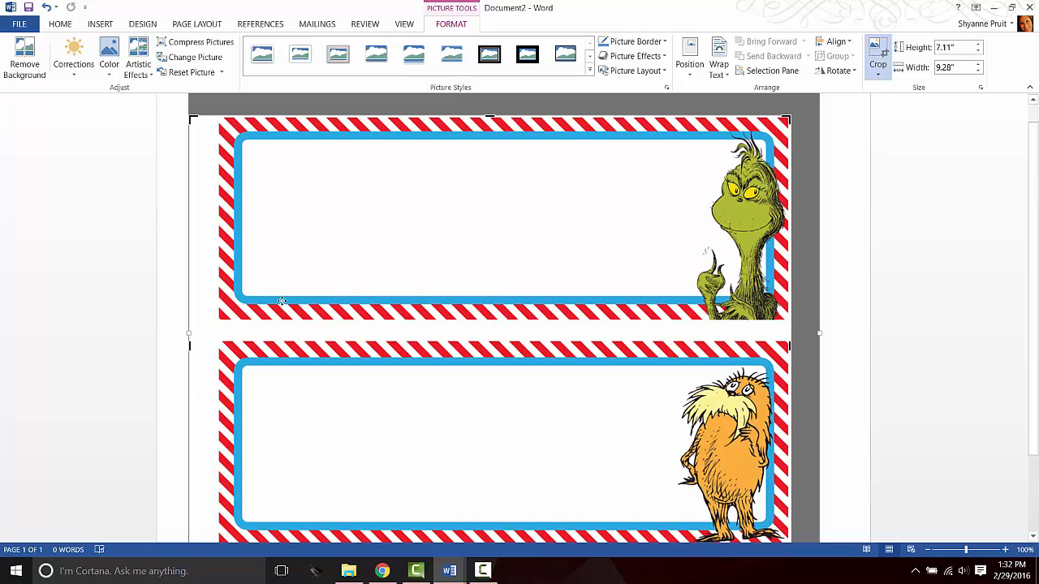
{"action": "left_click_drag", "start_coordinate": [188, 345], "coordinate": [213, 348]}
{"action": "key", "text": "Escape"}
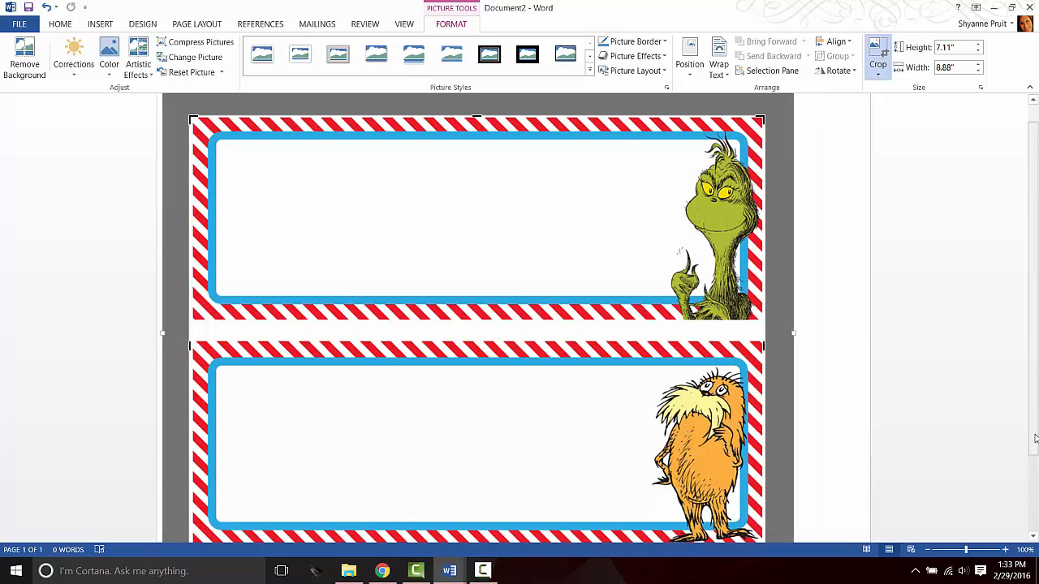
{"action": "scroll", "coordinate": [980, 536], "scroll_direction": "down", "scroll_amount": 3}
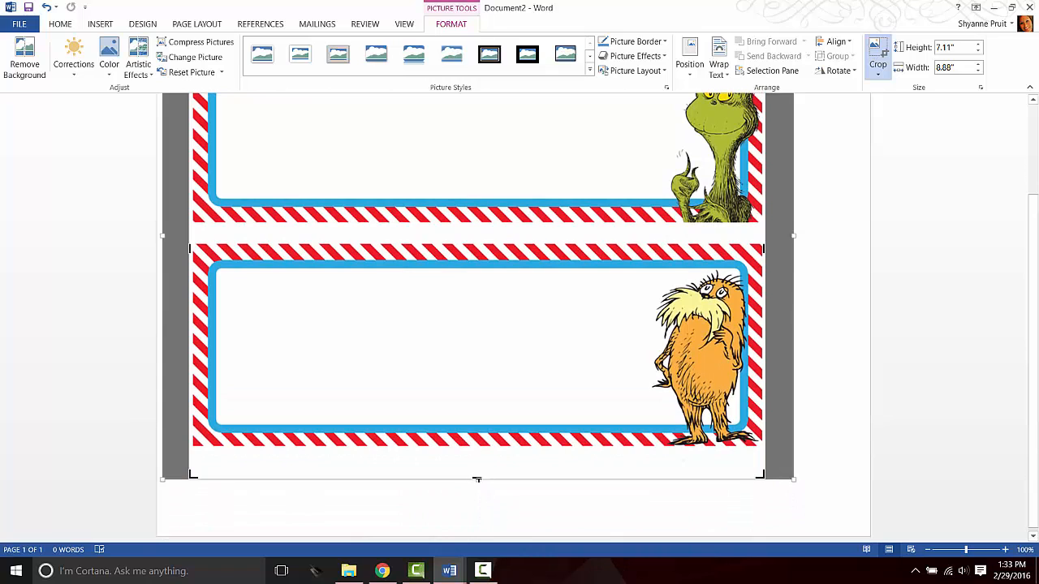
{"action": "left_click_drag", "start_coordinate": [477, 479], "coordinate": [478, 451]}
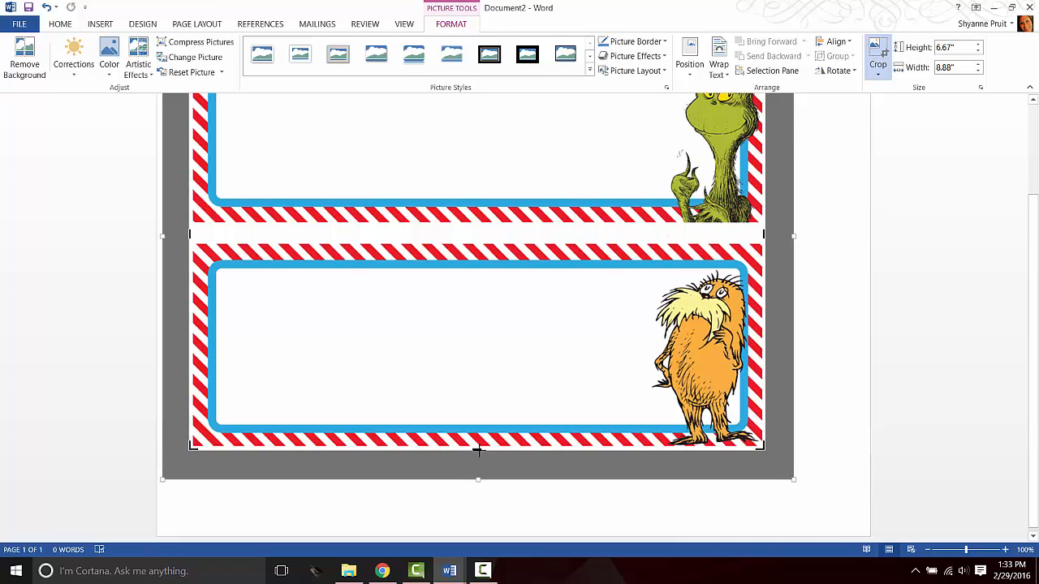
{"action": "left_click", "coordinate": [880, 47]}
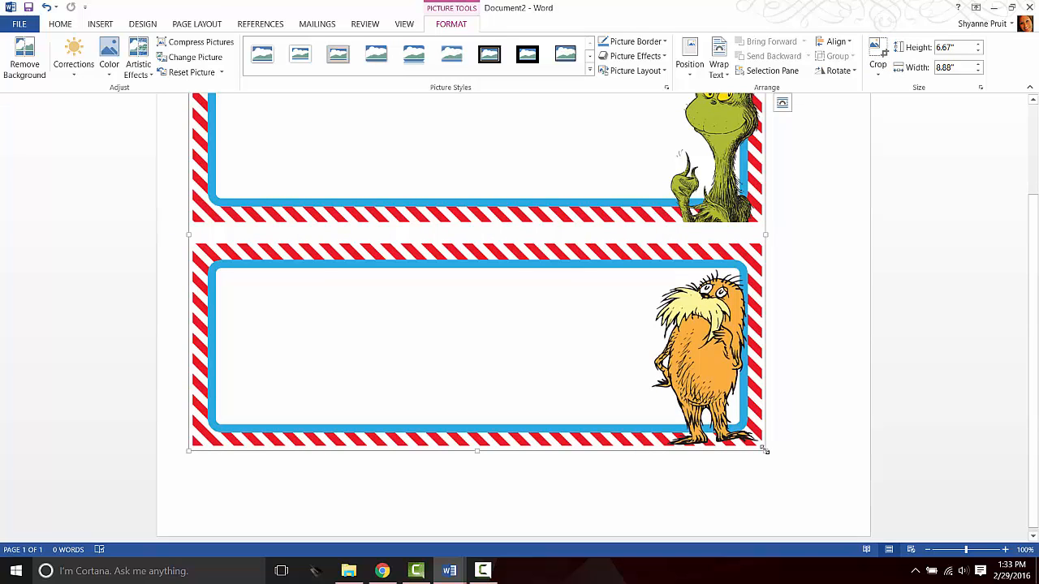
Enlarge the cropped picture proportionally to about 7.59" by 10.11", then deselect it.
{"action": "left_click_drag", "start_coordinate": [765, 449], "coordinate": [823, 510]}
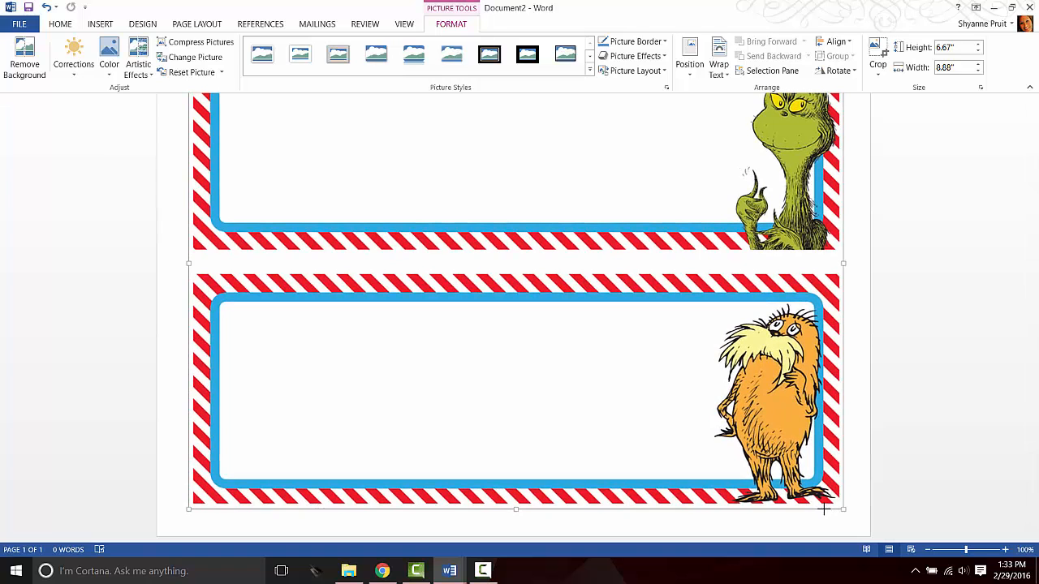
{"action": "left_click_drag", "start_coordinate": [823, 510], "coordinate": [846, 501]}
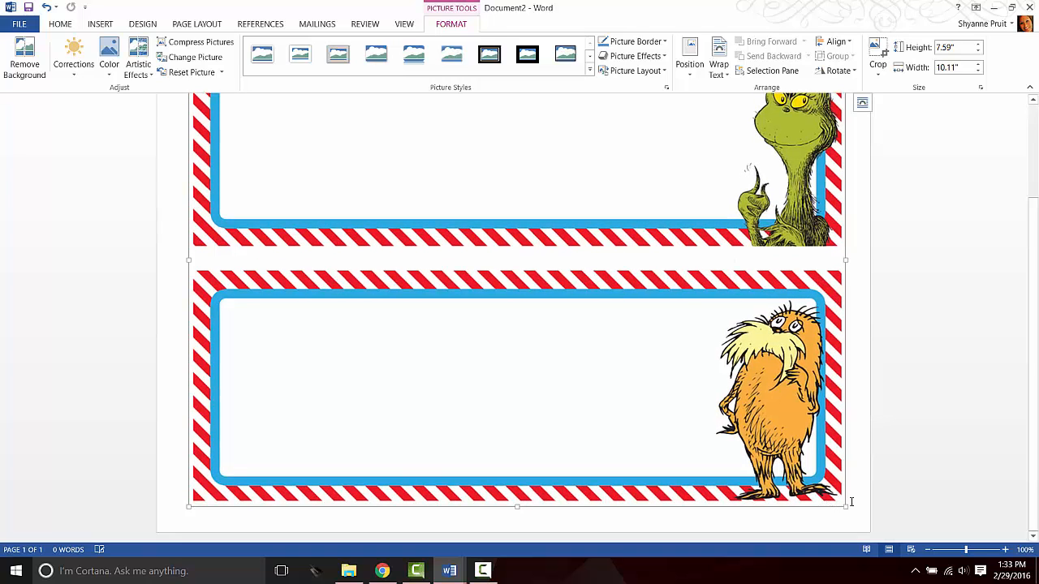
{"action": "left_click", "coordinate": [1027, 469]}
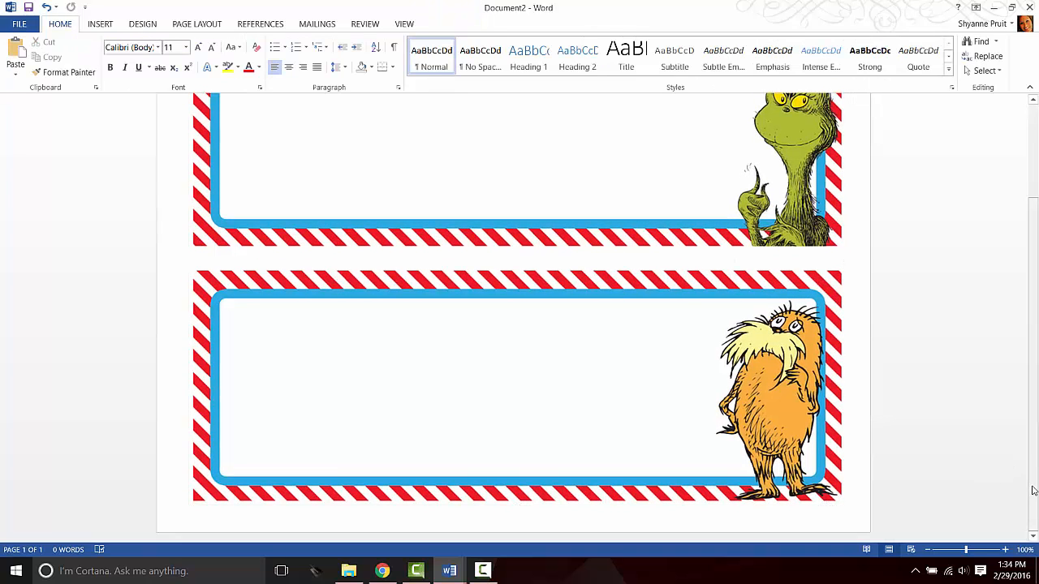
{"action": "left_click_drag", "start_coordinate": [1031, 487], "coordinate": [1024, 395]}
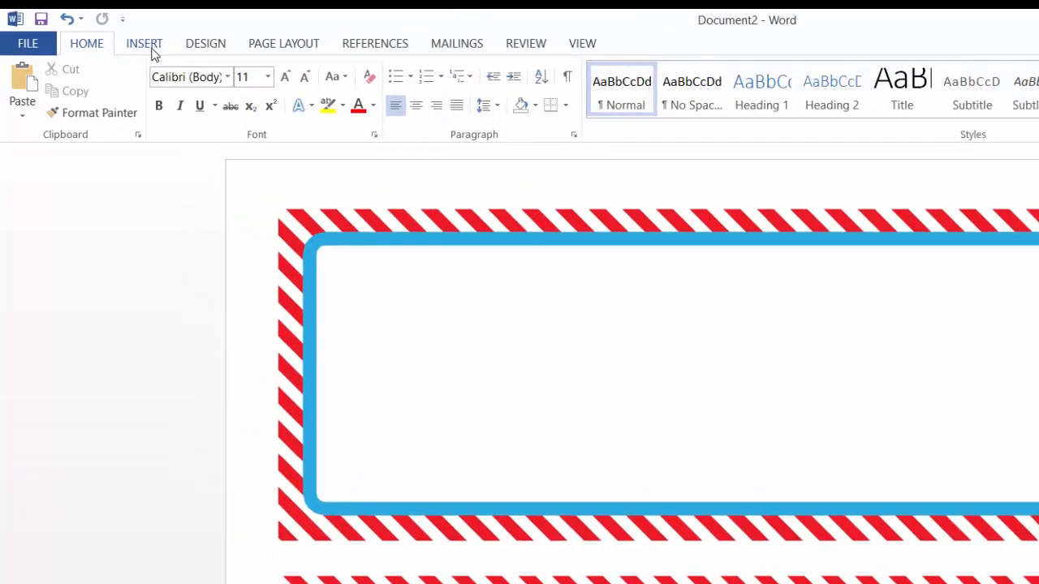
Open the WordArt style gallery from the Insert ribbon.
{"action": "left_click", "coordinate": [244, 88]}
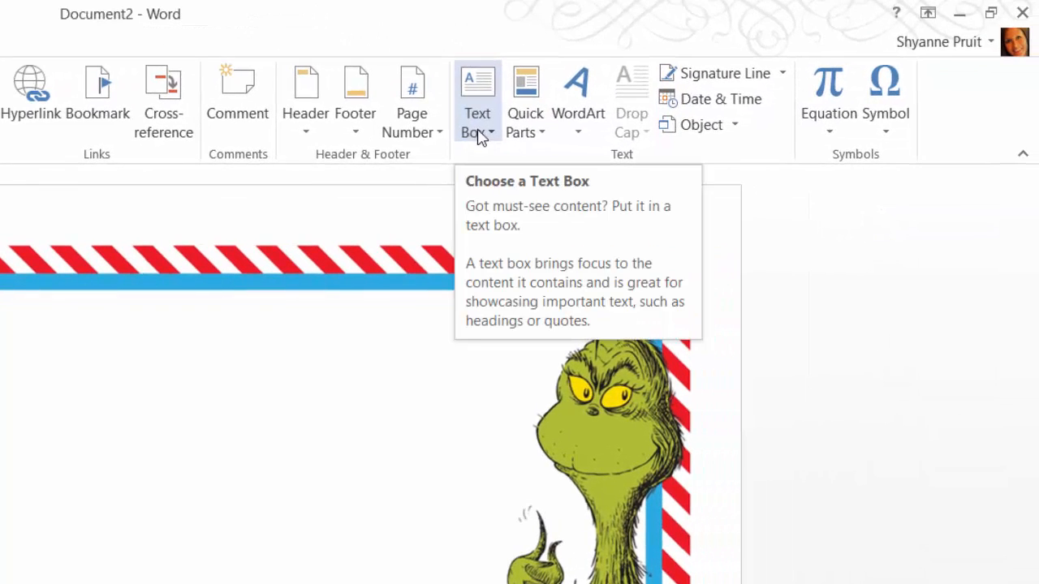
{"action": "left_click", "coordinate": [582, 136]}
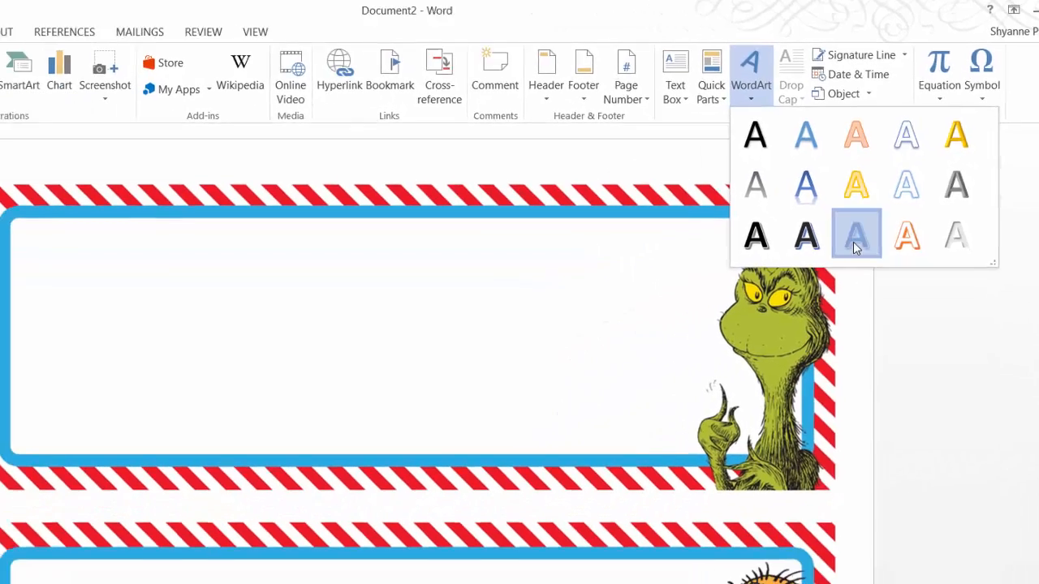
Add blue WordArt centred on the Grinch label, replacing its placeholder with the person's full name.
{"action": "left_click", "coordinate": [712, 333]}
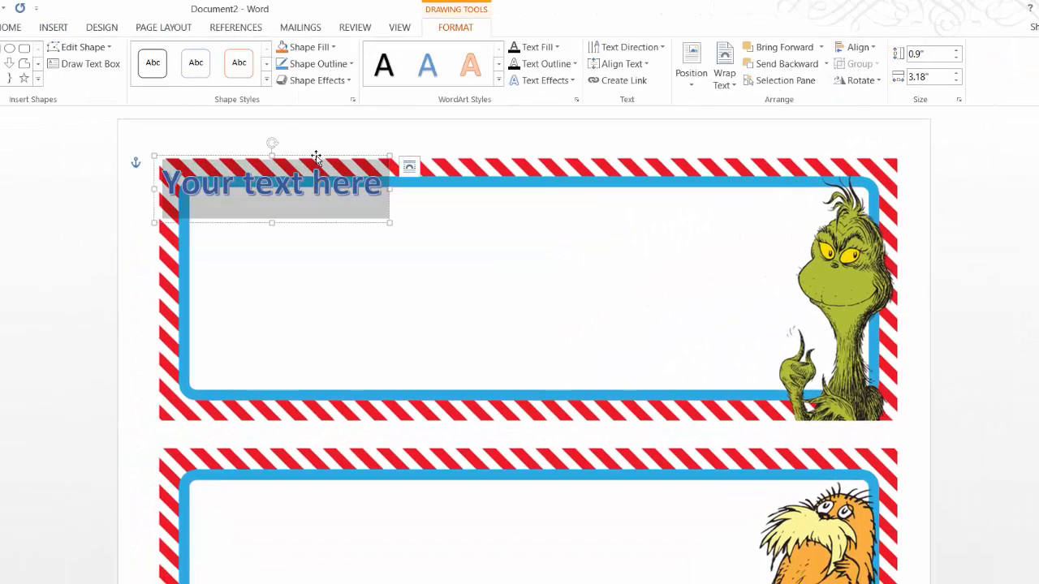
{"action": "left_click_drag", "start_coordinate": [316, 157], "coordinate": [406, 223]}
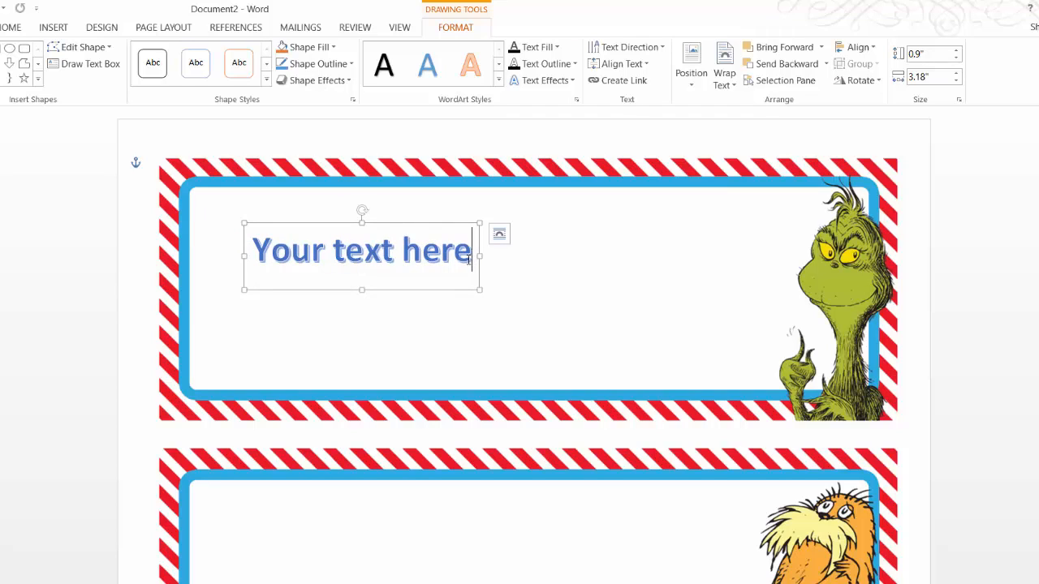
{"action": "left_click_drag", "start_coordinate": [469, 258], "coordinate": [284, 240]}
{"action": "type", "text": "G"}
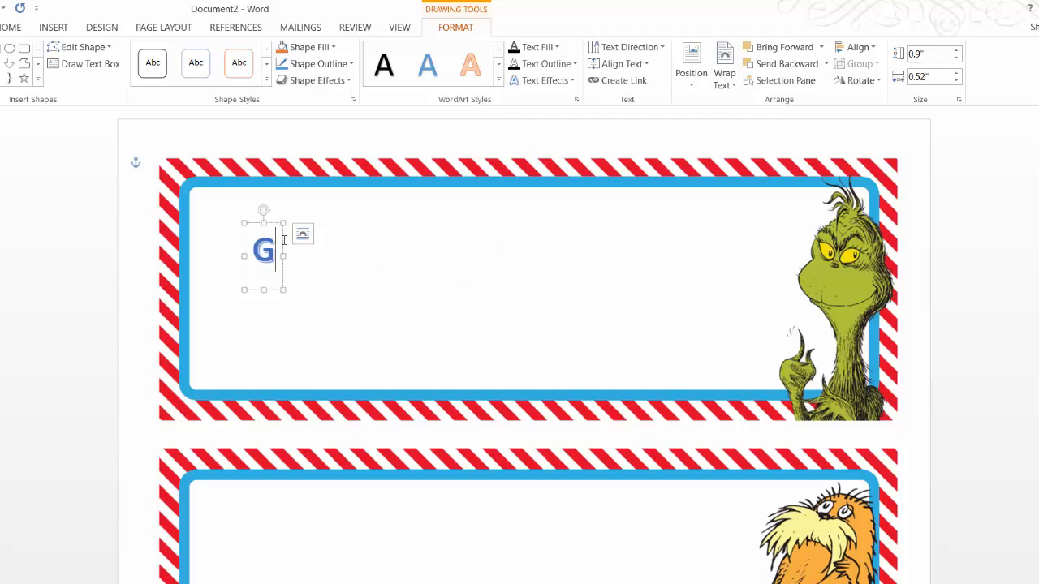
{"action": "key", "text": "BackSpace"}
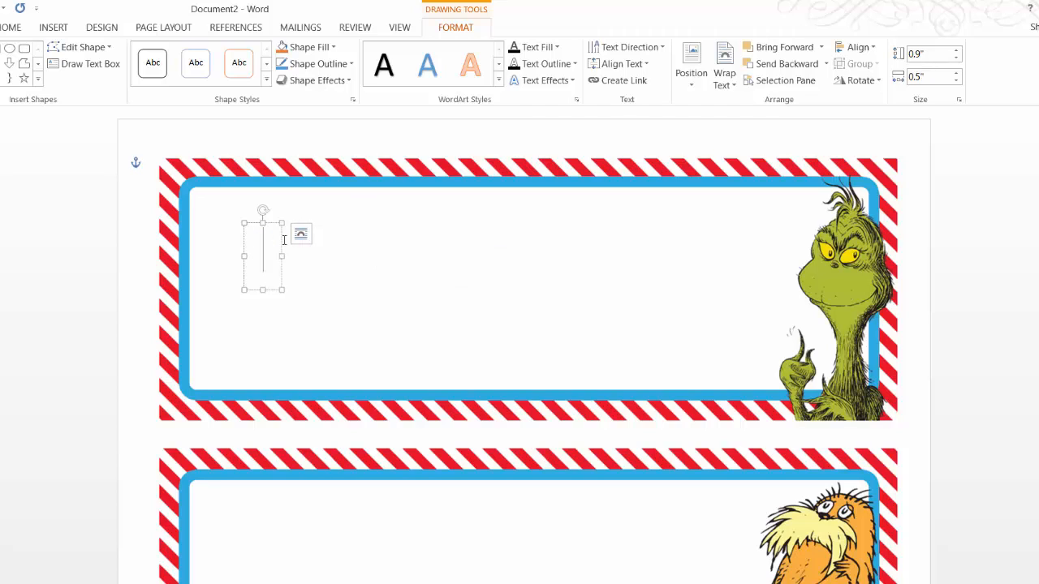
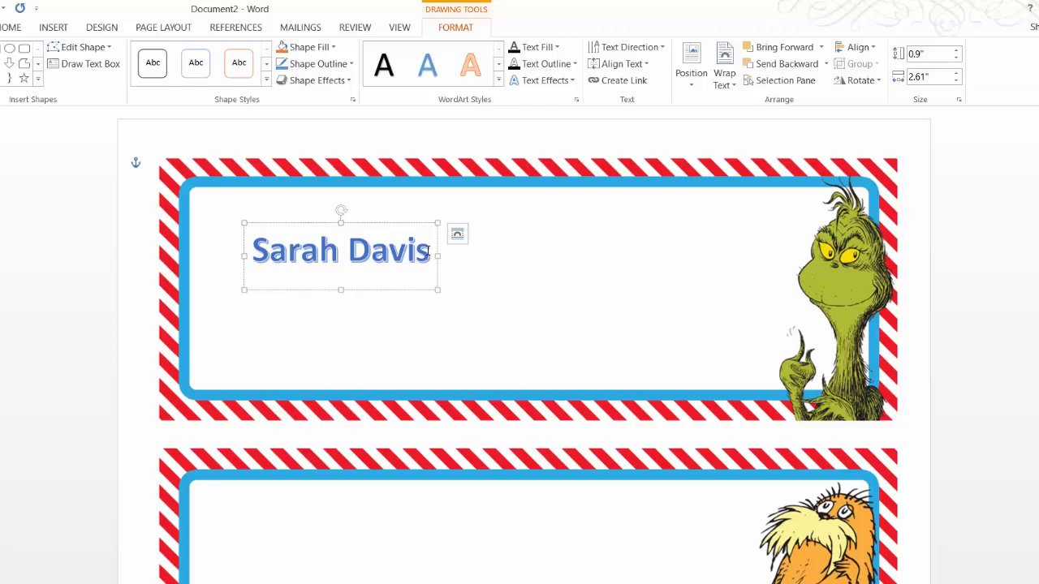
{"action": "left_click_drag", "start_coordinate": [427, 251], "coordinate": [281, 288]}
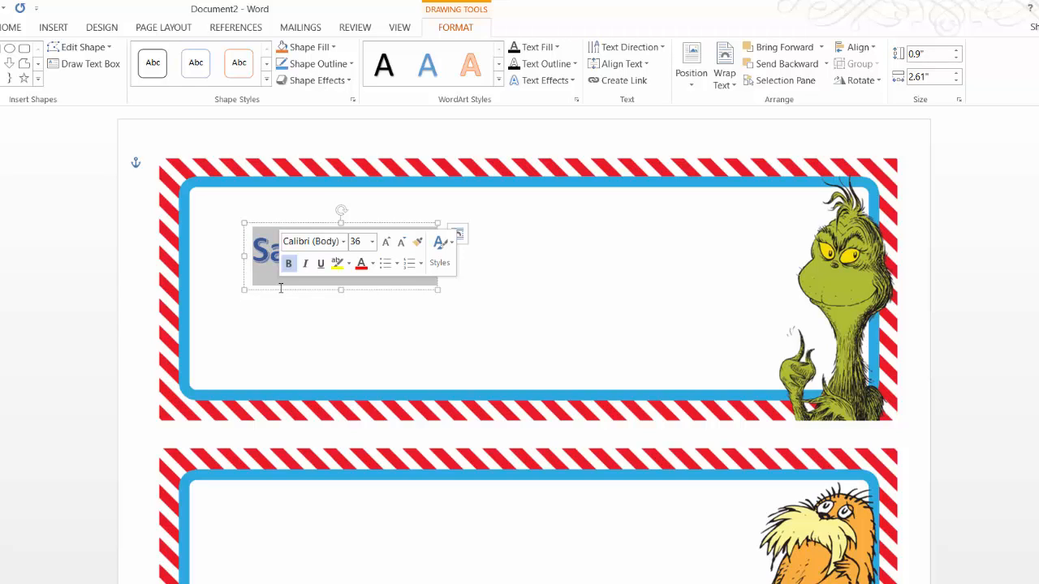
Change the WordArt name's font to Comic Sans MS.
{"action": "left_click", "coordinate": [343, 243]}
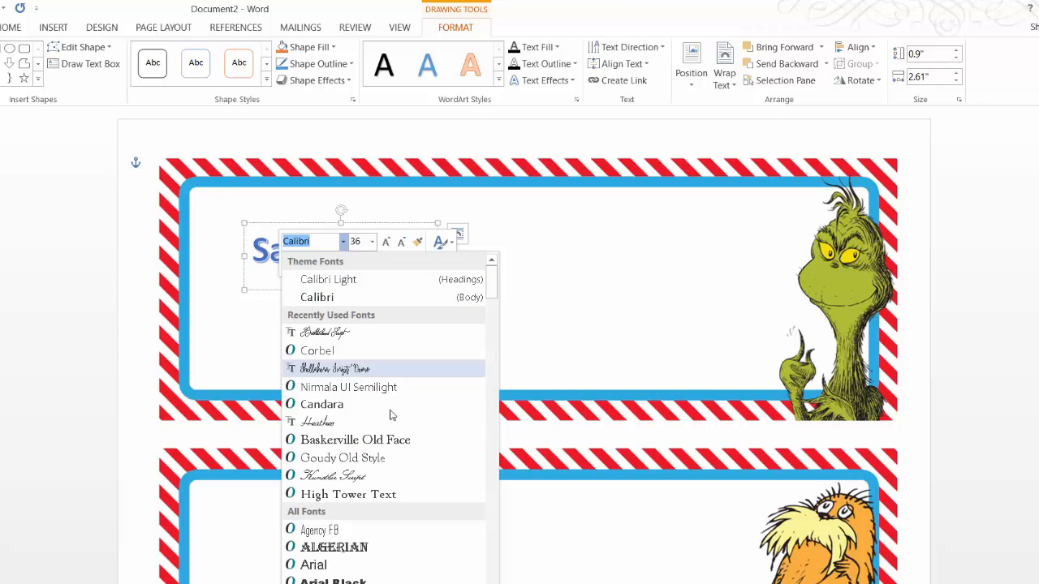
{"action": "scroll", "coordinate": [382, 286], "scroll_direction": "down", "scroll_amount": 20}
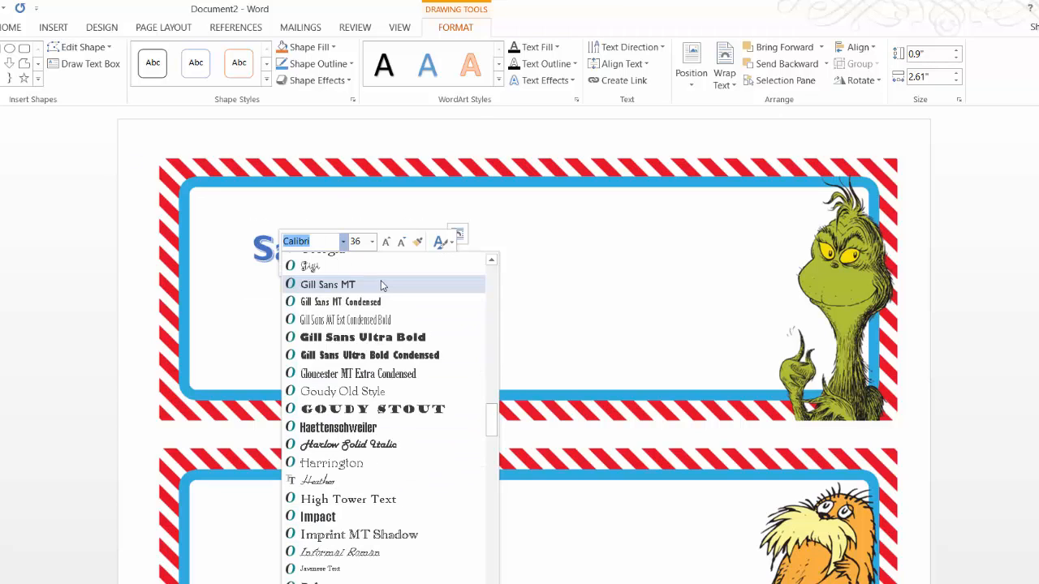
{"action": "left_click_drag", "start_coordinate": [493, 420], "coordinate": [491, 442]}
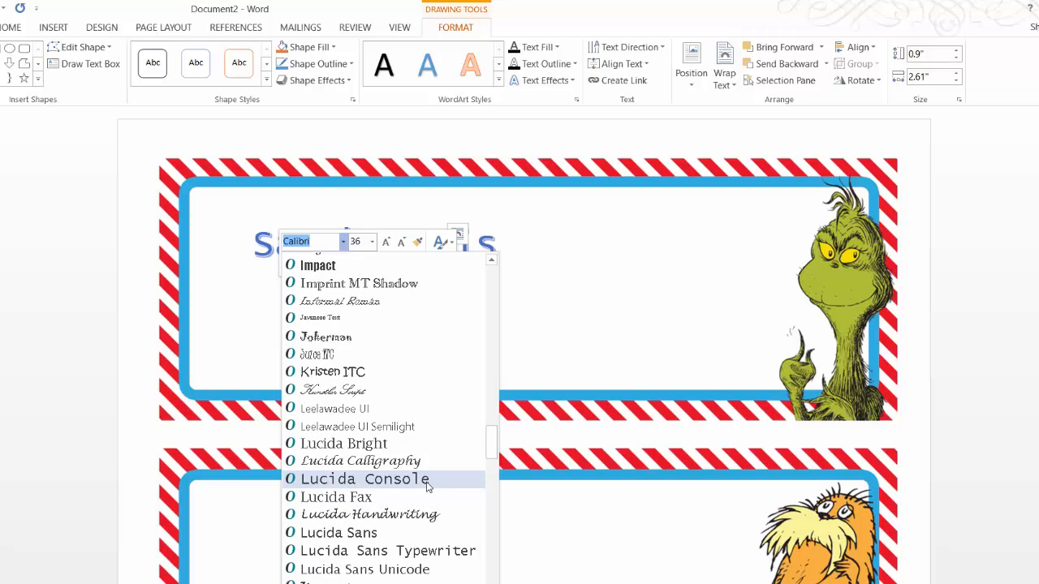
{"action": "left_click_drag", "start_coordinate": [492, 455], "coordinate": [490, 352]}
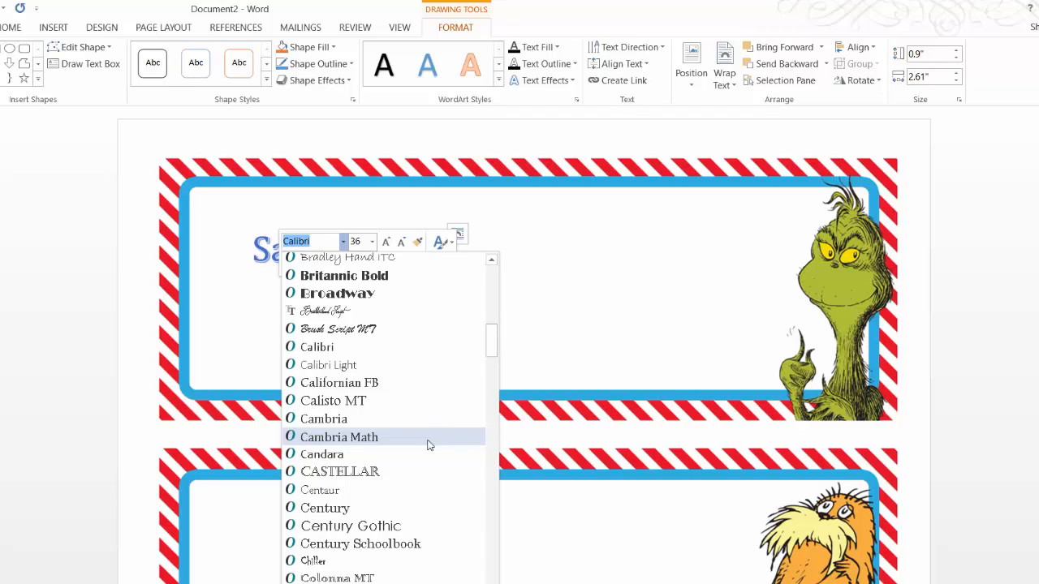
{"action": "left_click", "coordinate": [337, 583]}
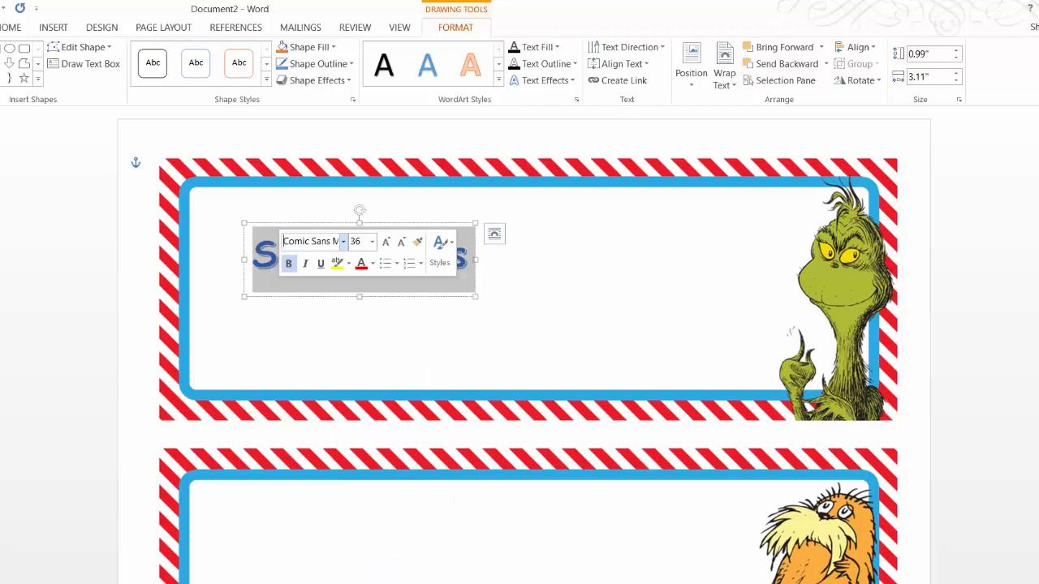
{"action": "left_click", "coordinate": [373, 242]}
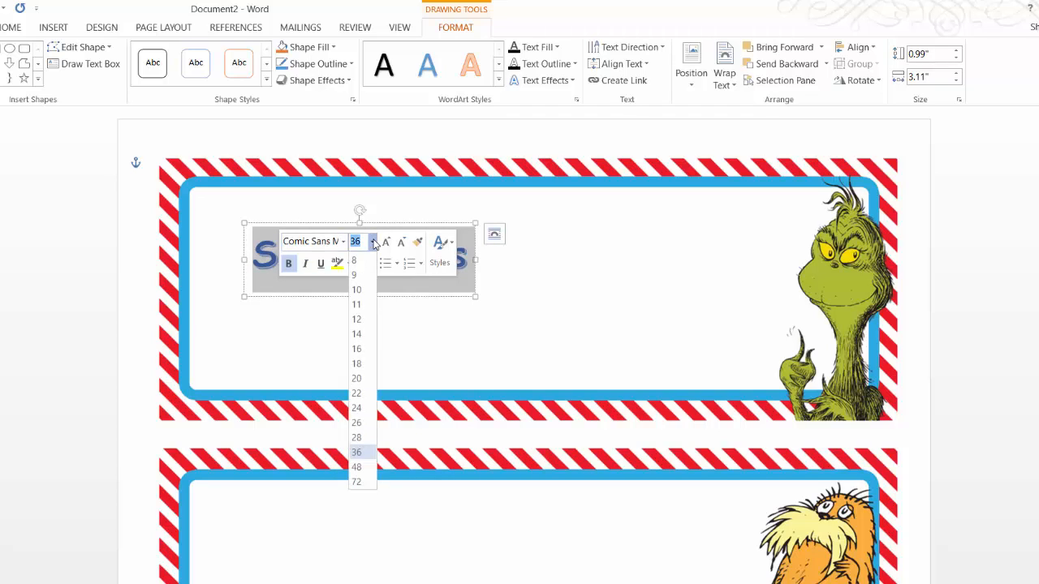
Set the name's font size to 90 pt after trying 72 and 100 pt.
{"action": "left_click", "coordinate": [358, 483]}
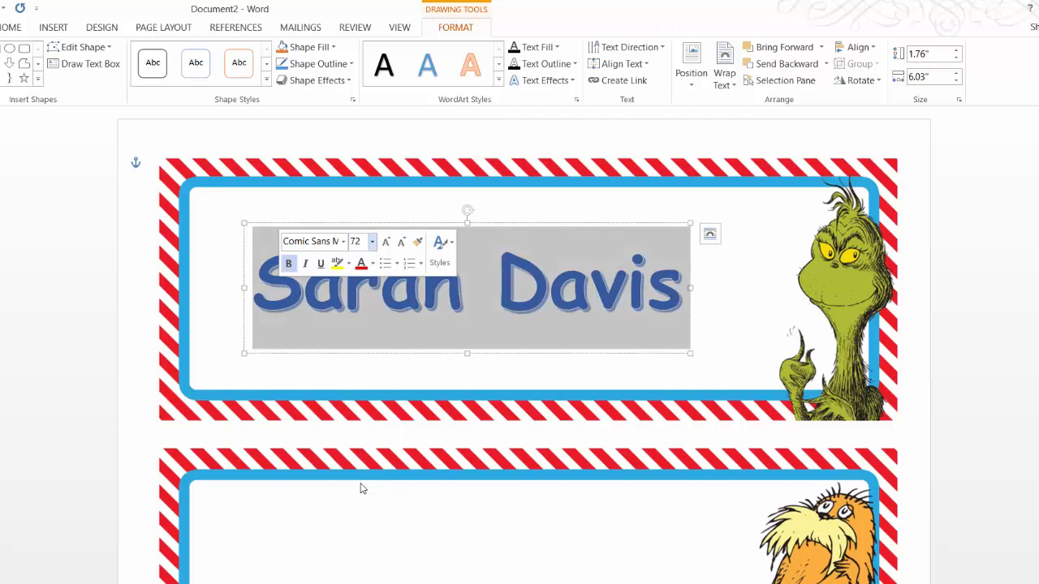
{"action": "left_click", "coordinate": [349, 241]}
{"action": "type", "text": "100"}
{"action": "key", "text": "Return"}
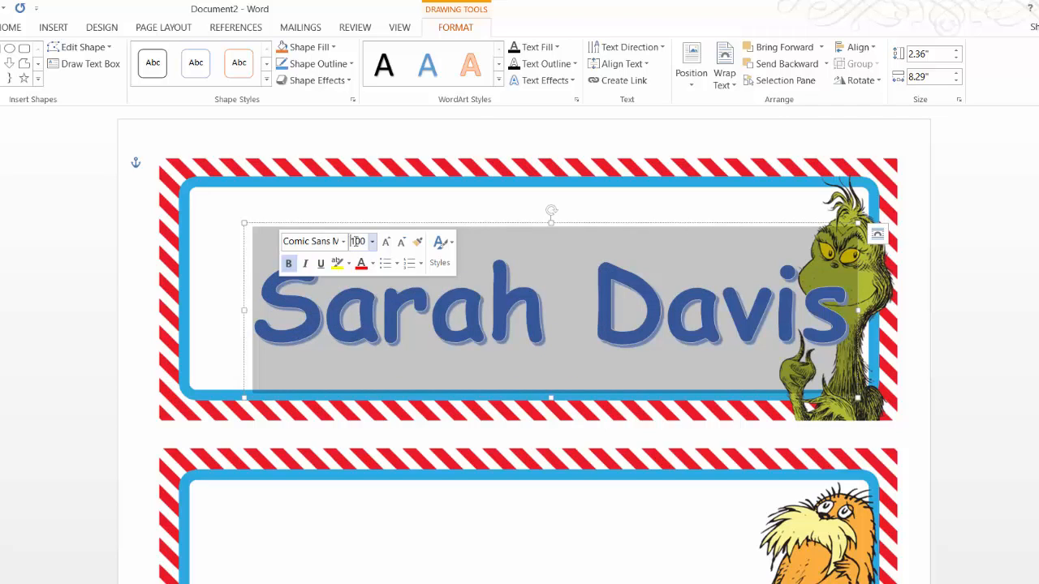
{"action": "left_click", "coordinate": [348, 241]}
{"action": "type", "text": "90"}
{"action": "key", "text": "Return"}
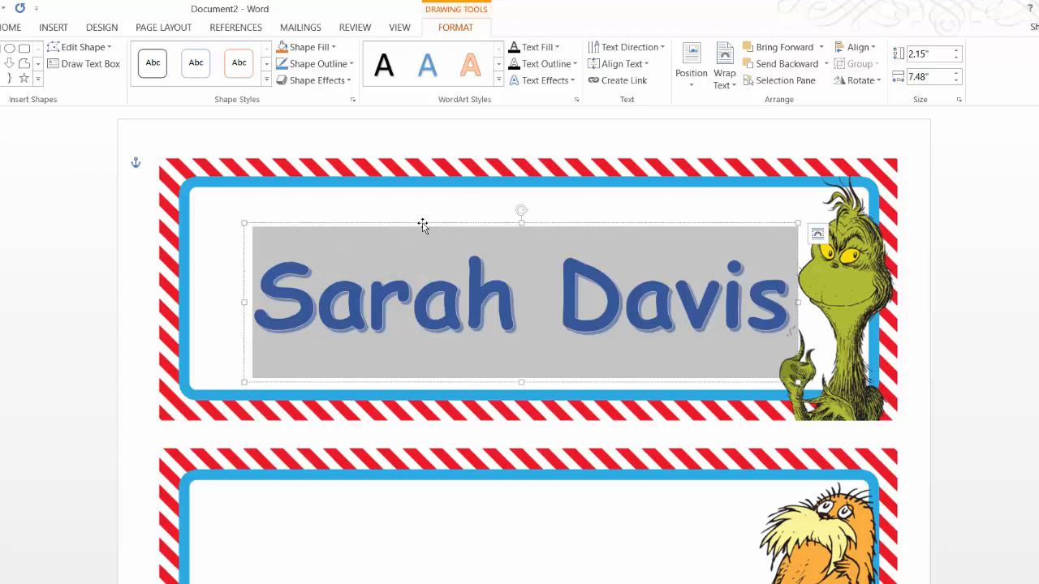
Nudge the name box slightly up and left within the Grinch label.
{"action": "left_click", "coordinate": [413, 222]}
{"action": "left_click_drag", "start_coordinate": [413, 222], "coordinate": [399, 209]}
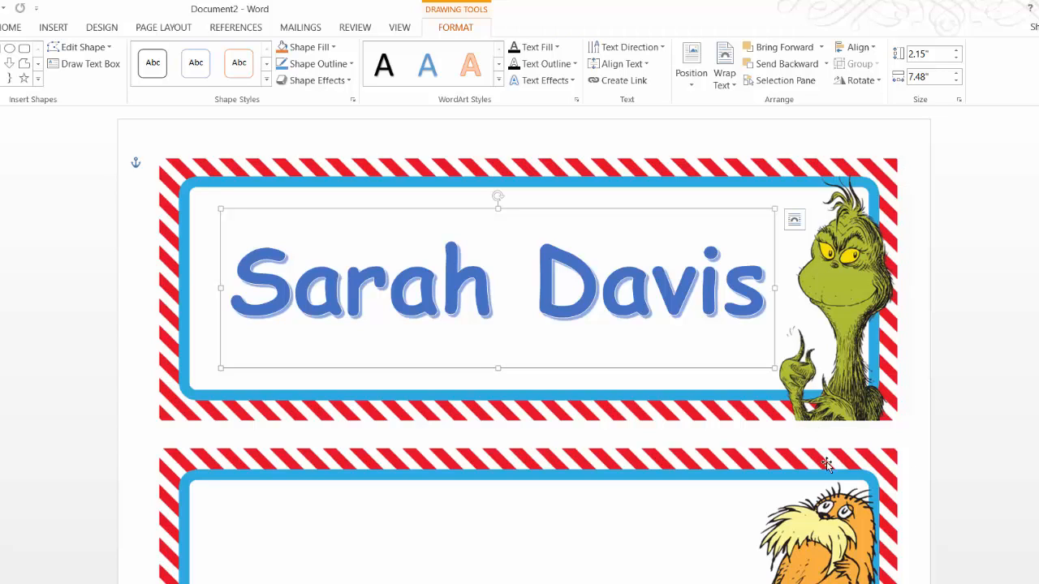
{"action": "scroll", "coordinate": [496, 494], "scroll_direction": "down", "scroll_amount": 3}
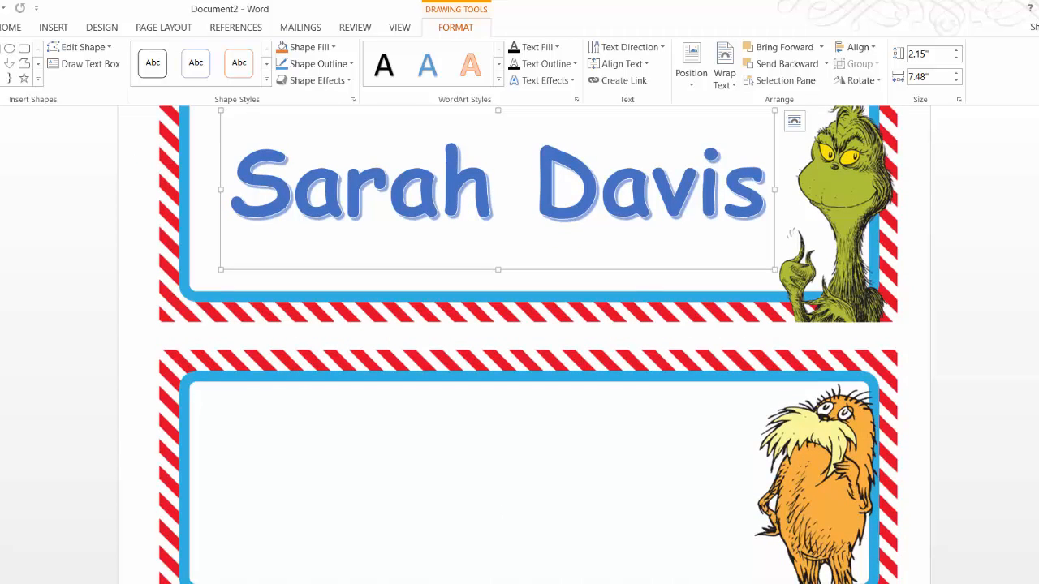
{"action": "scroll", "coordinate": [593, 174], "scroll_direction": "up", "scroll_amount": 2}
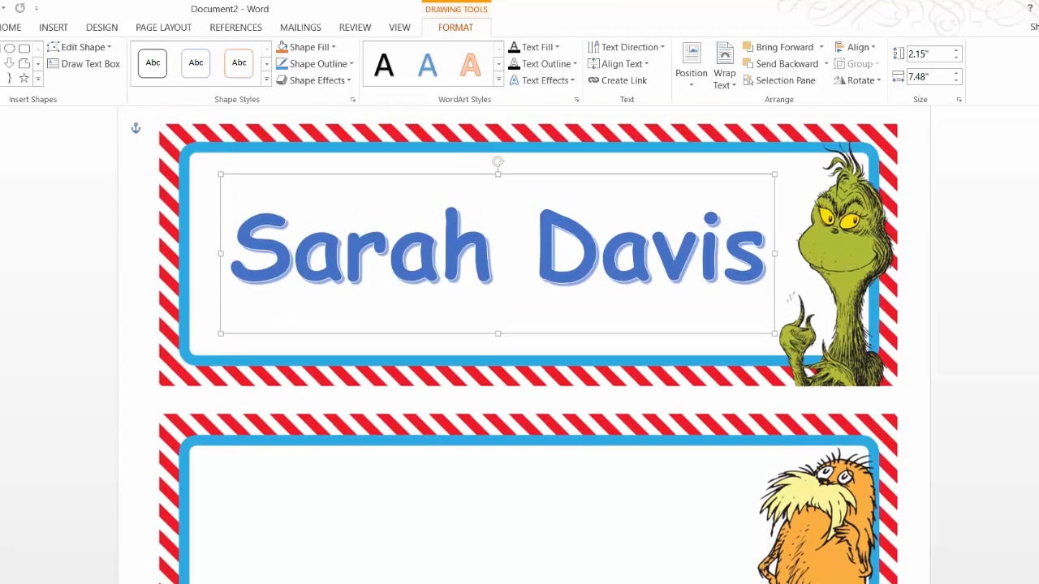
Paste a copy of the 90-pt Comic Sans name box onto the Lorax plate and select its text.
{"action": "right_click", "coordinate": [594, 176]}
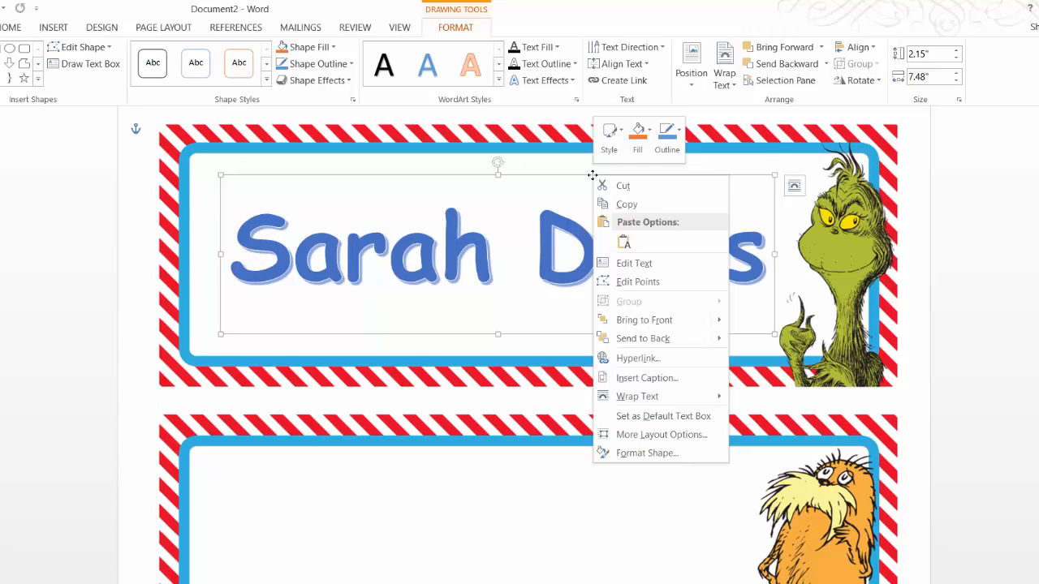
{"action": "left_click", "coordinate": [627, 206]}
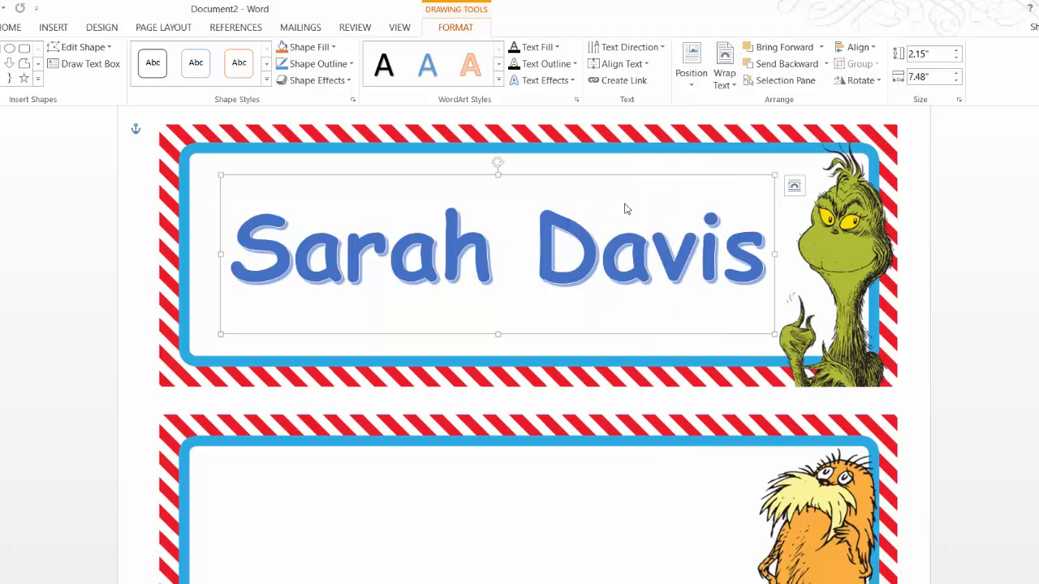
{"action": "right_click", "coordinate": [555, 480]}
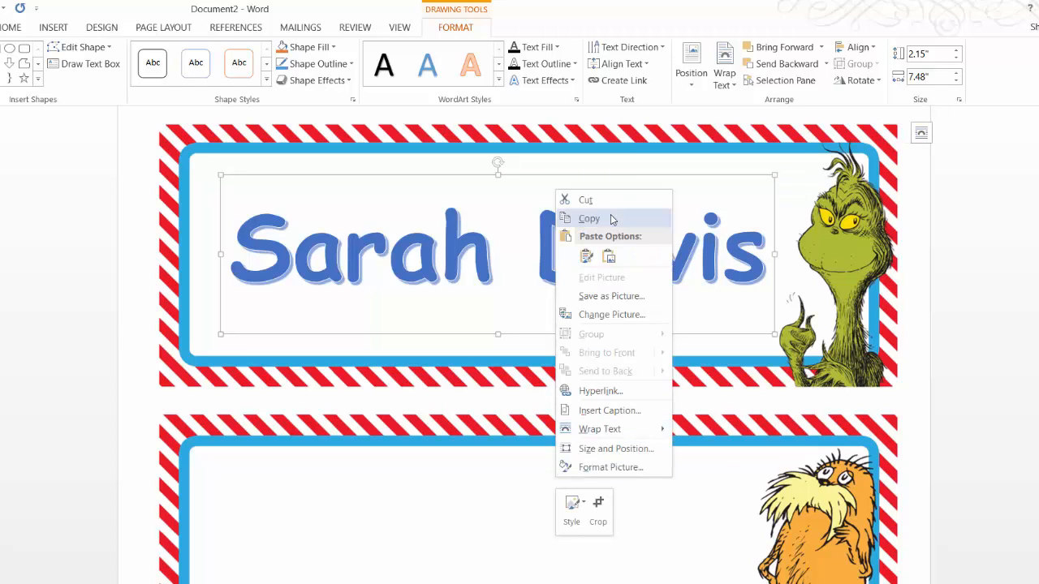
{"action": "left_click", "coordinate": [587, 255]}
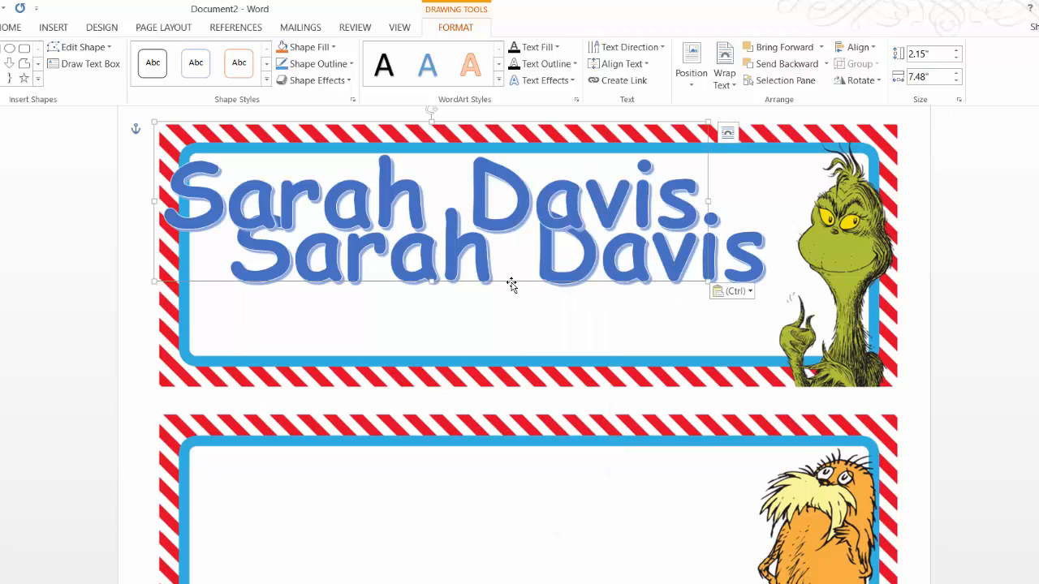
{"action": "left_click_drag", "start_coordinate": [512, 284], "coordinate": [563, 513]}
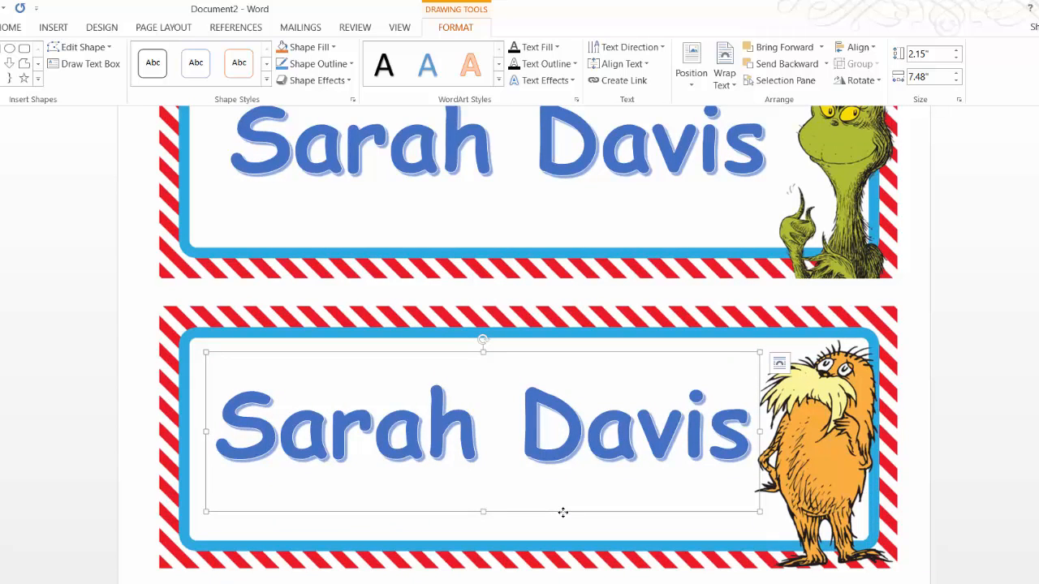
{"action": "left_click", "coordinate": [755, 441]}
{"action": "left_click_drag", "start_coordinate": [754, 442], "coordinate": [277, 420]}
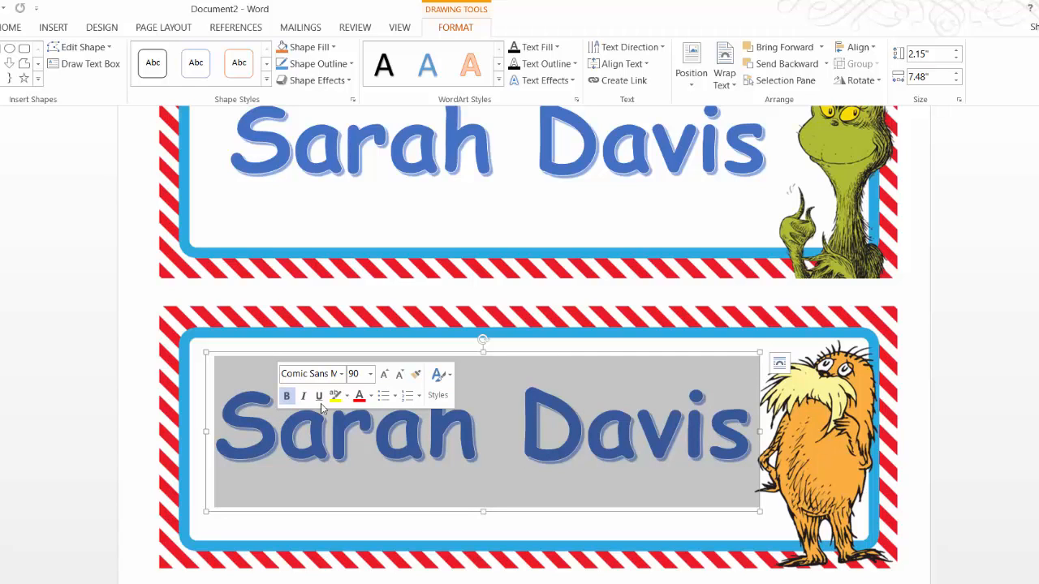
Turn the Lorax plate's name red, leaving the Grinch name blue, then deselect it.
{"action": "left_click", "coordinate": [359, 396]}
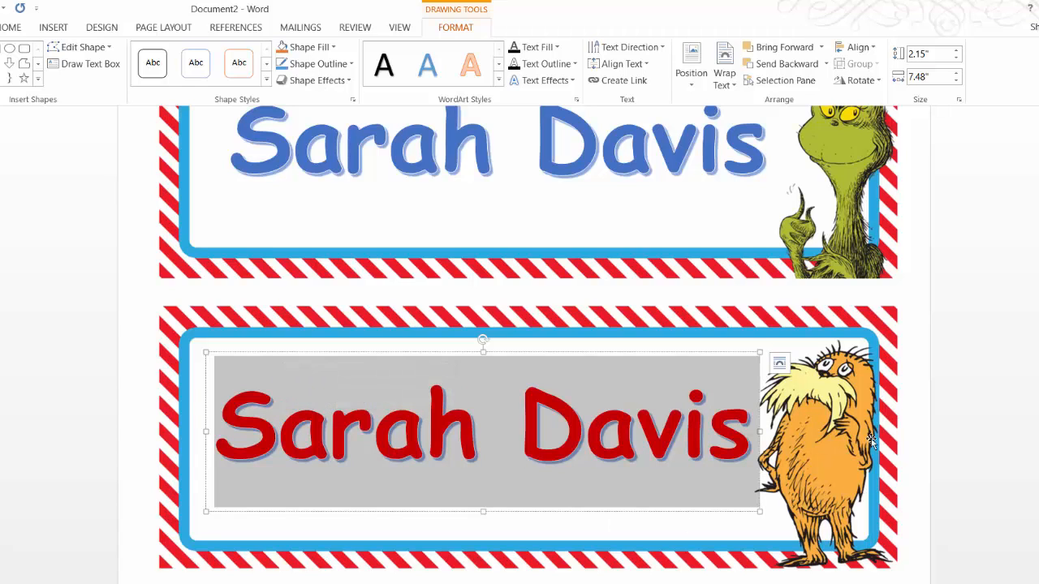
{"action": "left_click", "coordinate": [975, 425]}
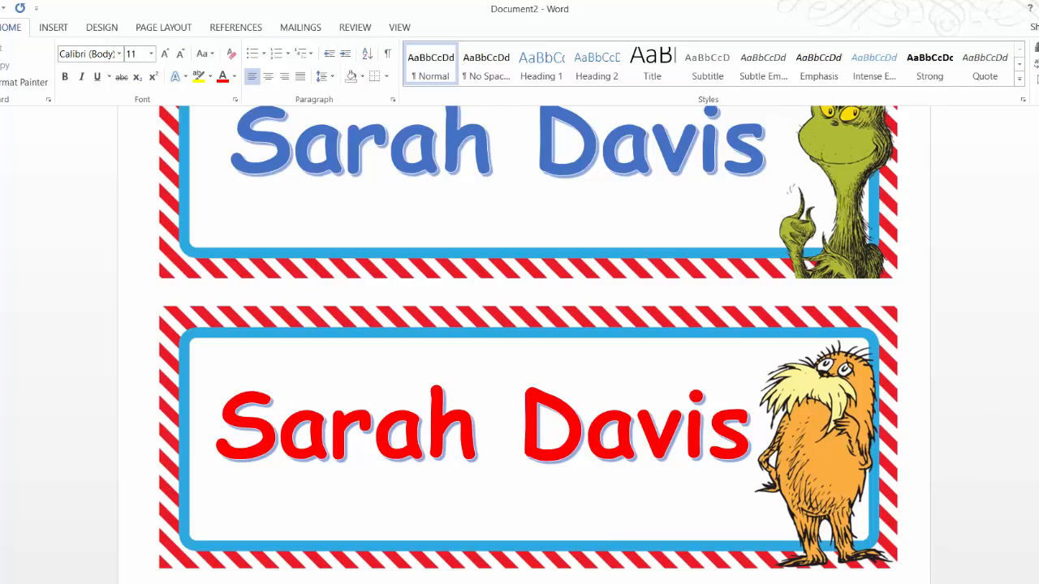
{"action": "scroll", "coordinate": [520, 341], "scroll_direction": "up", "scroll_amount": 3}
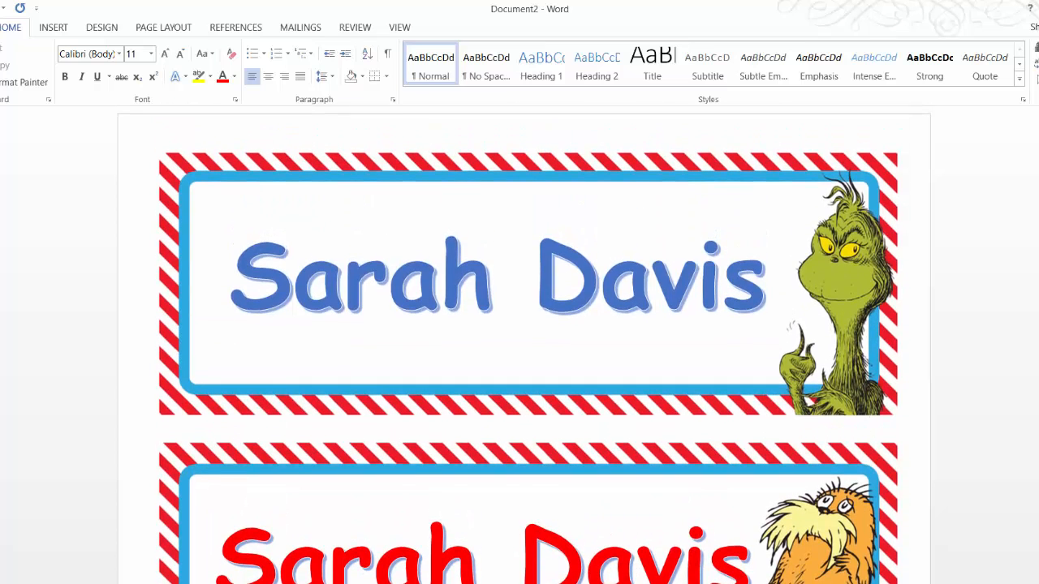
{"action": "scroll", "coordinate": [520, 341], "scroll_direction": "up", "scroll_amount": 1}
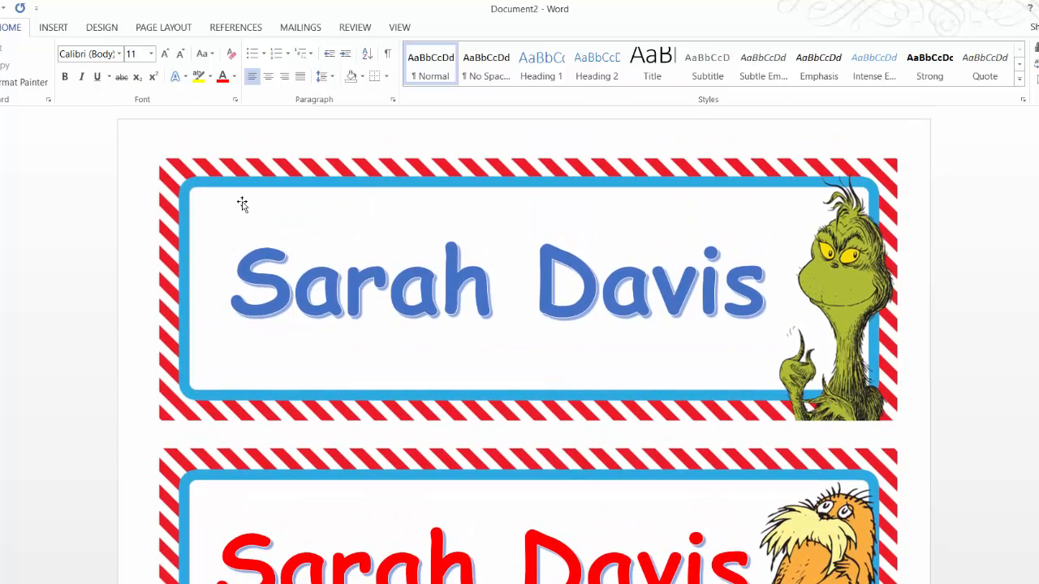